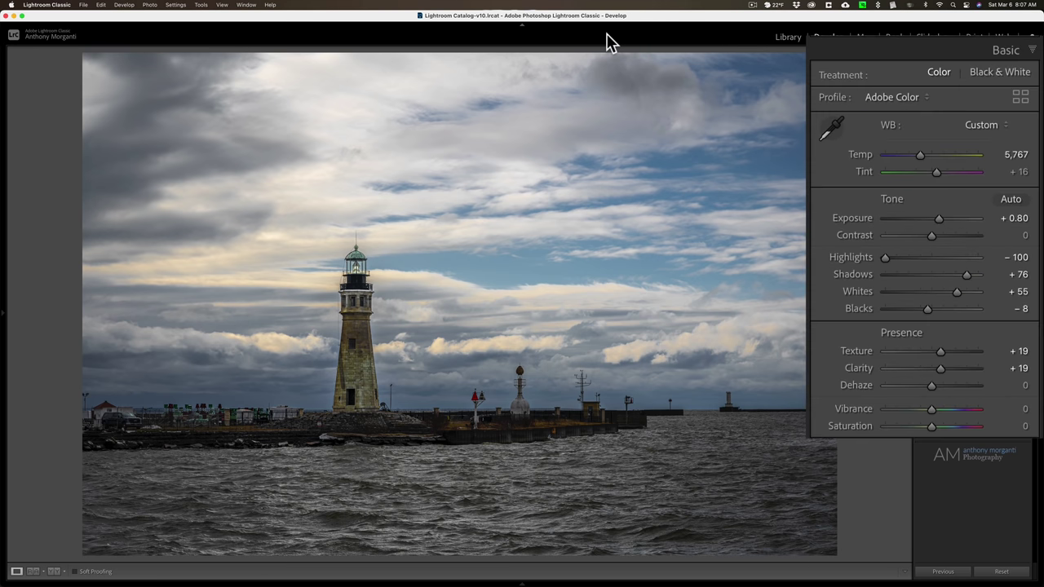
Set the lighthouse photo's treatment to Black & White, toggling briefly back to Color.
click(995, 72)
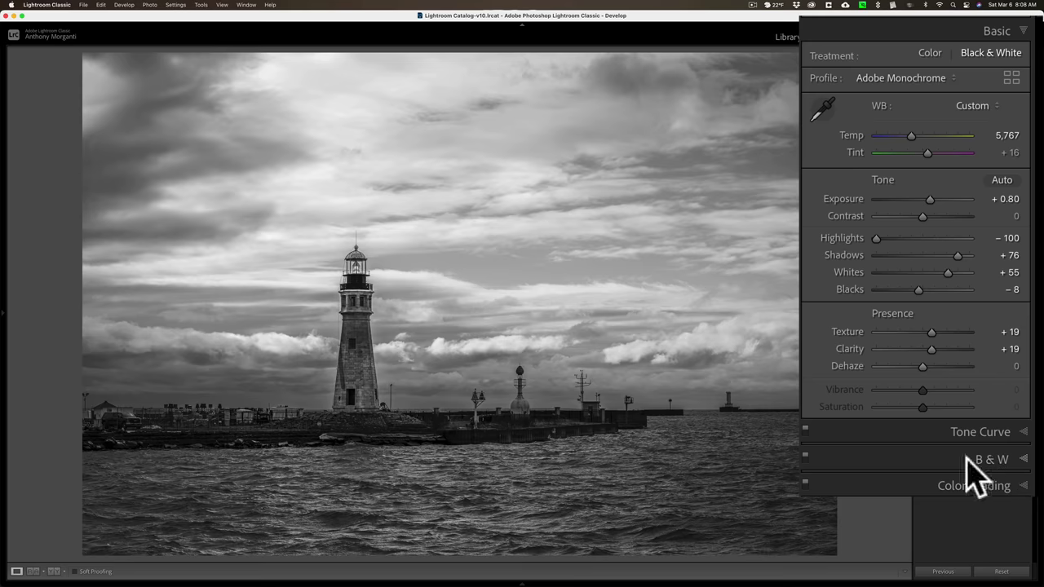
click(928, 53)
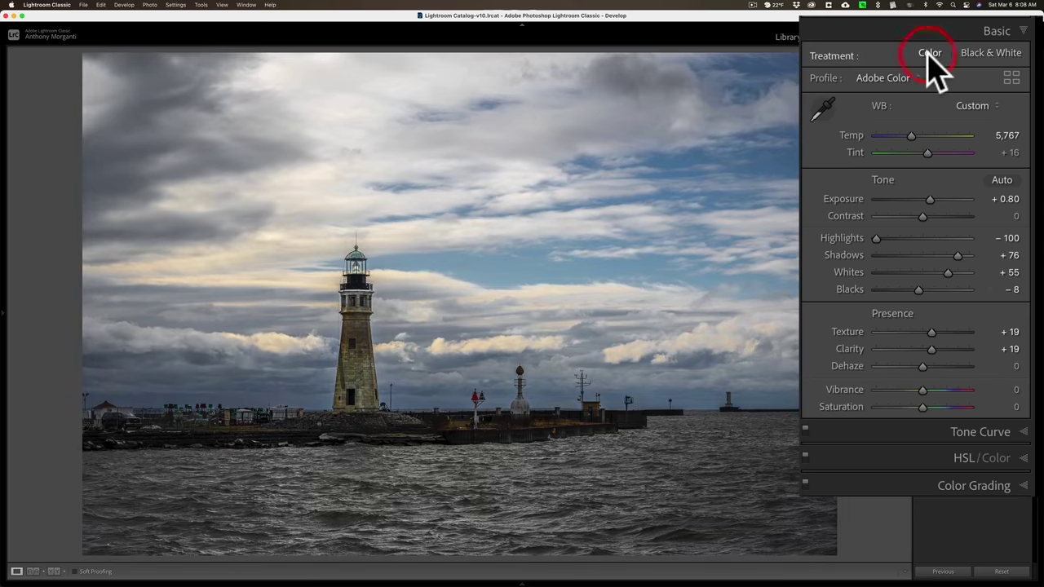
click(990, 52)
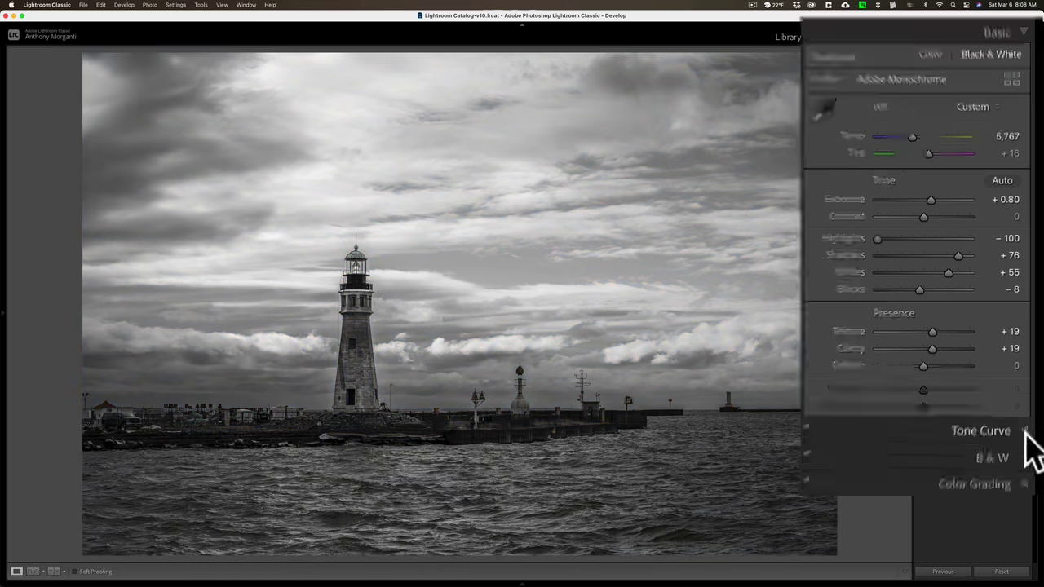
In the Black & White Mix, lower the Blue slider, then reset Blue to 0.
click(1029, 359)
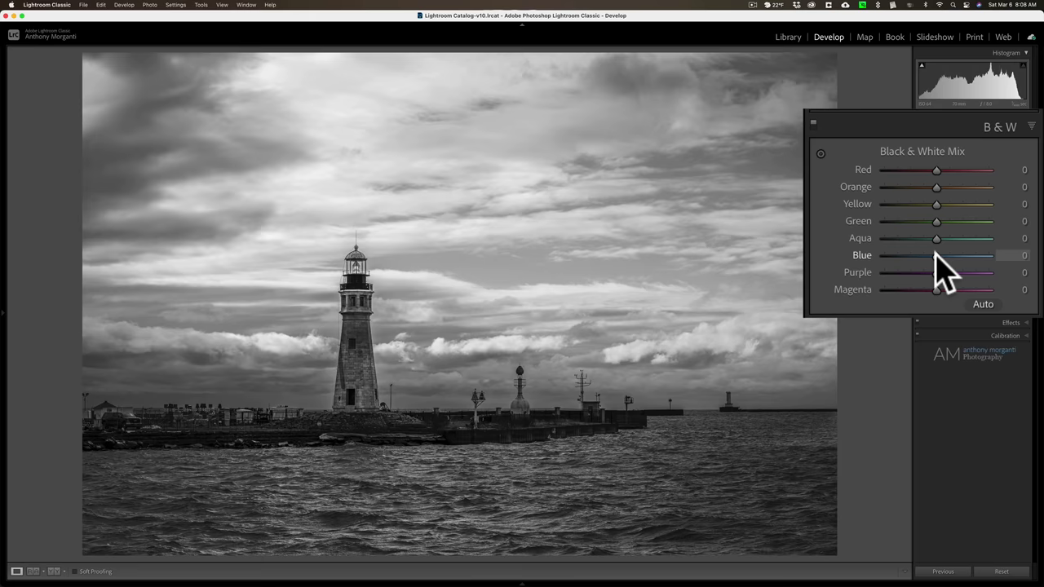
mouse_move(936, 255)
mouse_down()
mouse_move(902, 255)
mouse_move(976, 256)
mouse_move(925, 256)
mouse_move(941, 254)
mouse_up()
double_click(941, 254)
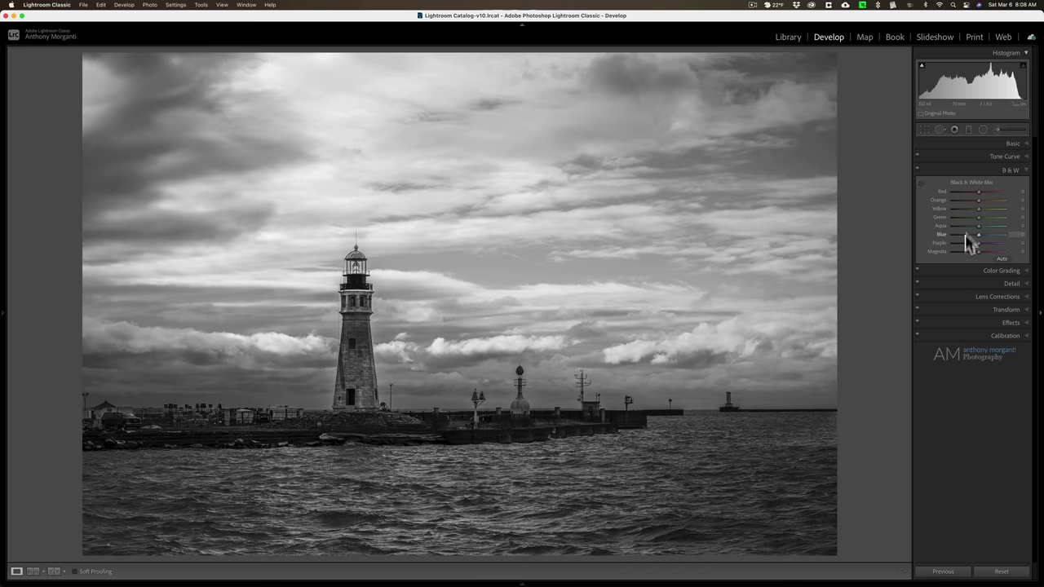
Collapse the B&W mix and set the Basic treatment back to Color.
click(1027, 171)
click(1028, 142)
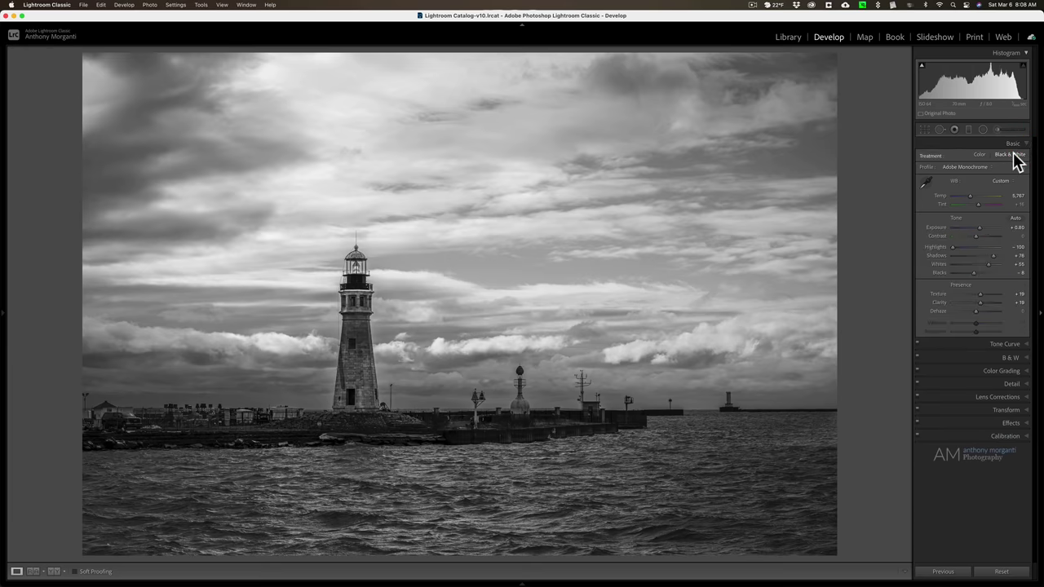
click(973, 45)
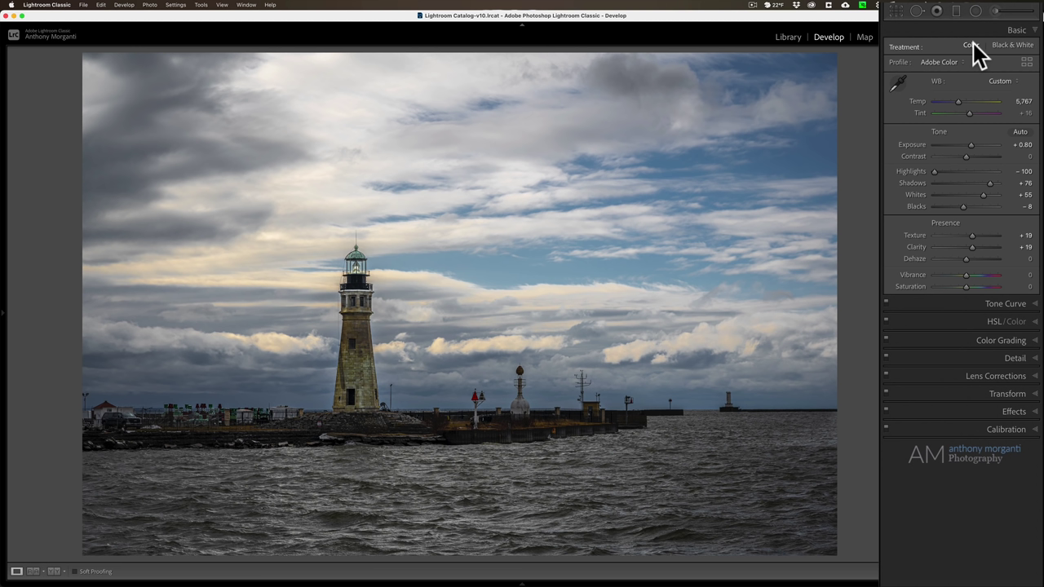
In the Profile Browser's Camera Matching group, apply the Camera Monochrome (Red Filter) profile.
click(1026, 62)
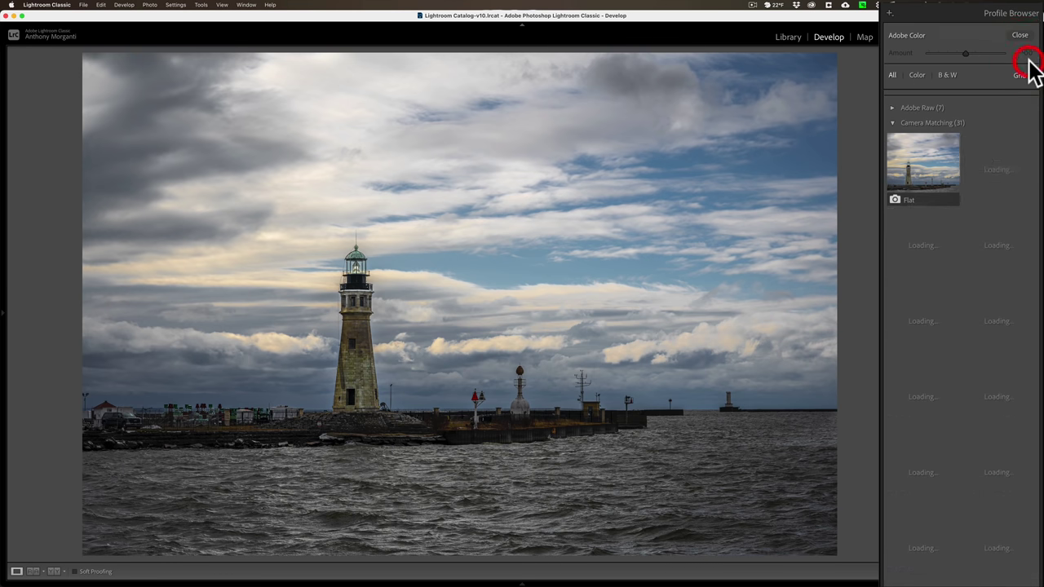
click(893, 122)
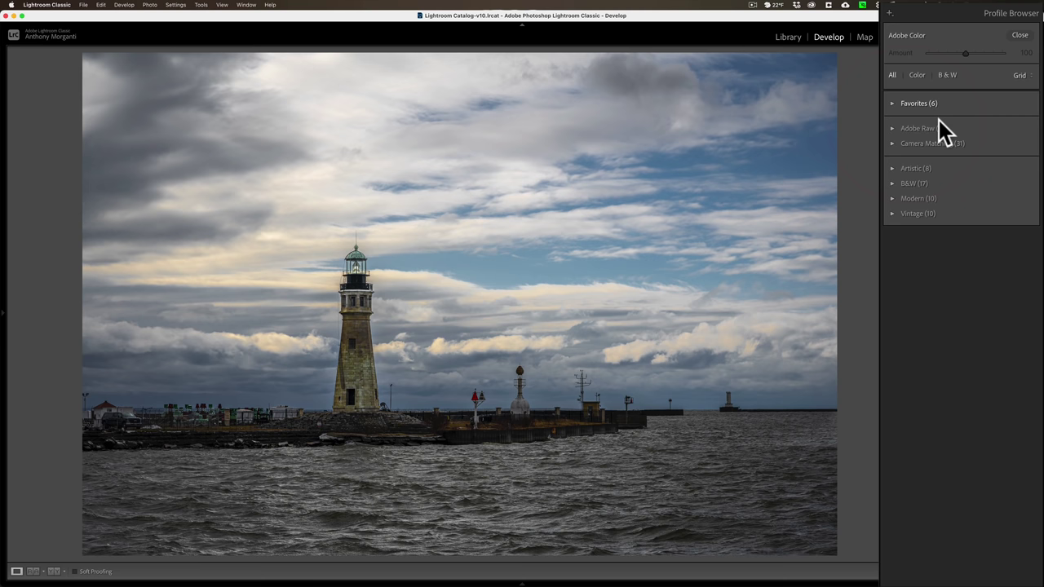
click(894, 143)
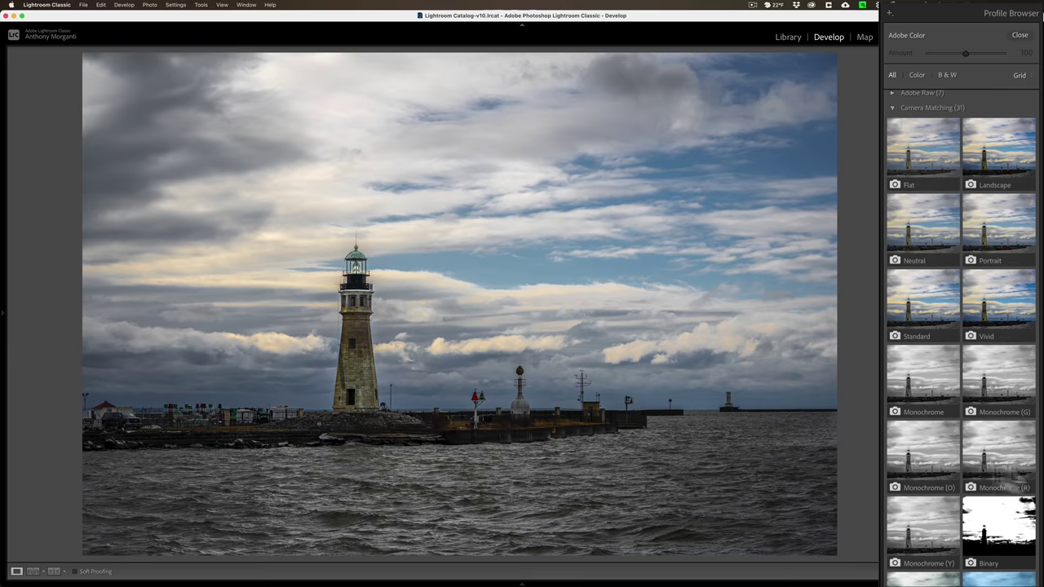
mouse_move(1008, 469)
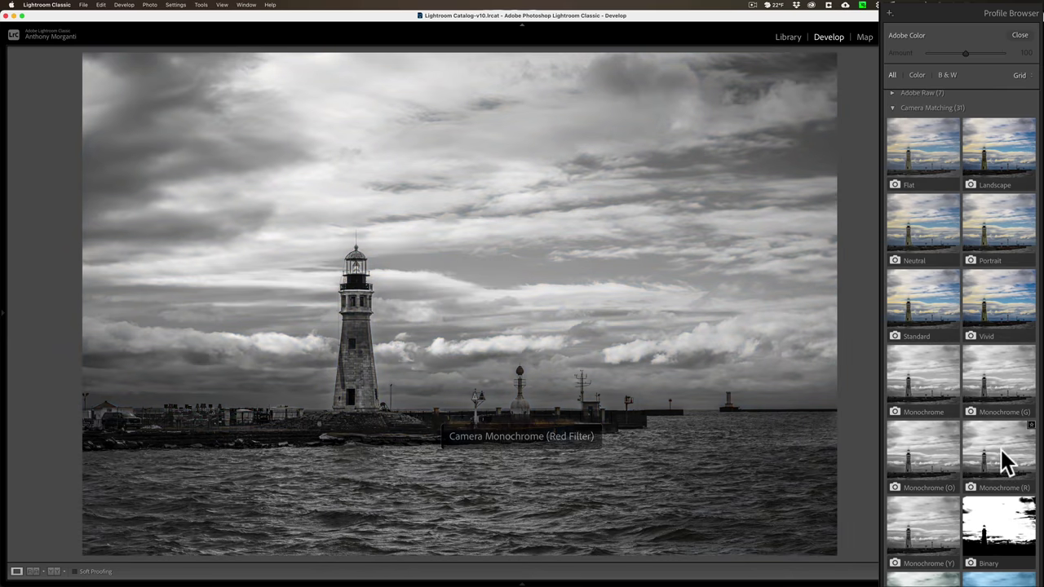
click(1008, 467)
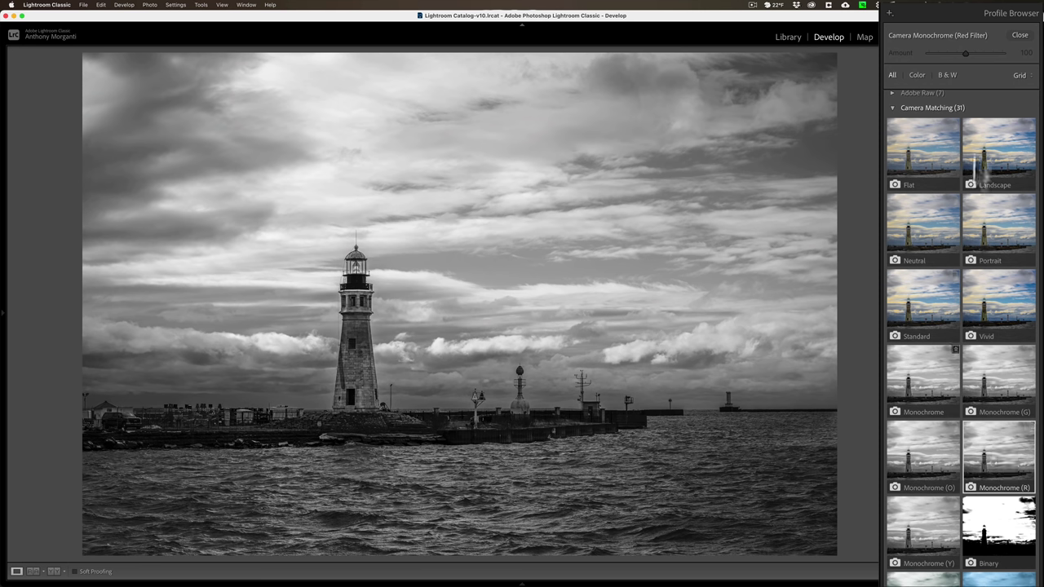
Close the profile browser, glance at the B&W mix, then reopen the profile browser from Basic.
click(1019, 36)
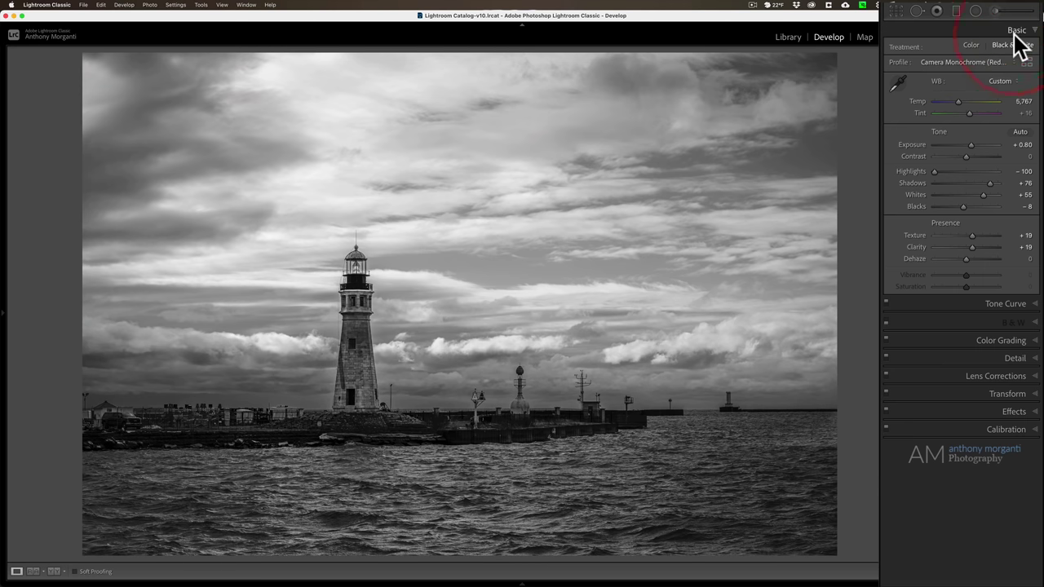
click(1032, 322)
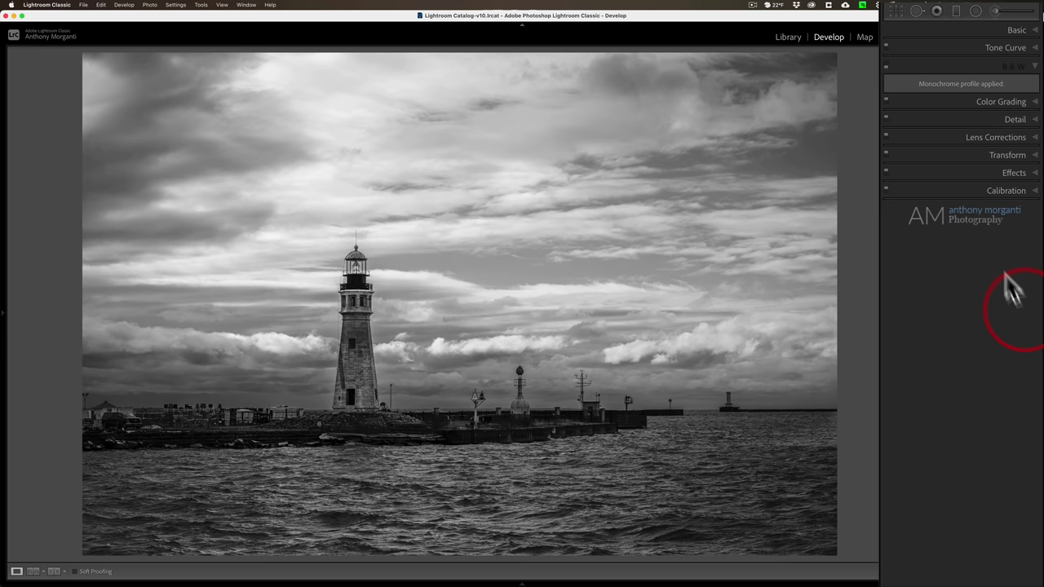
click(1035, 67)
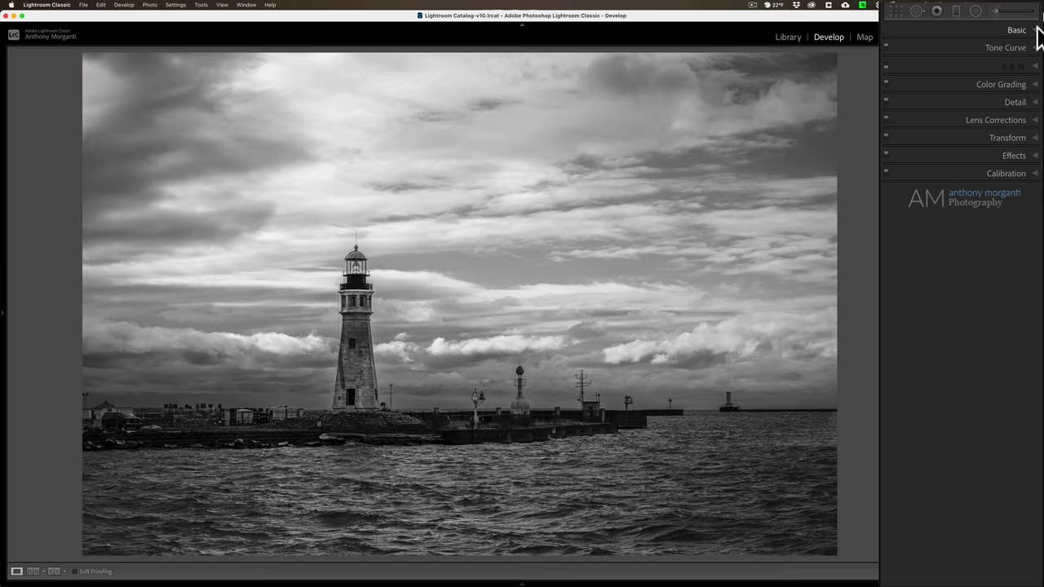
click(1037, 33)
click(1029, 57)
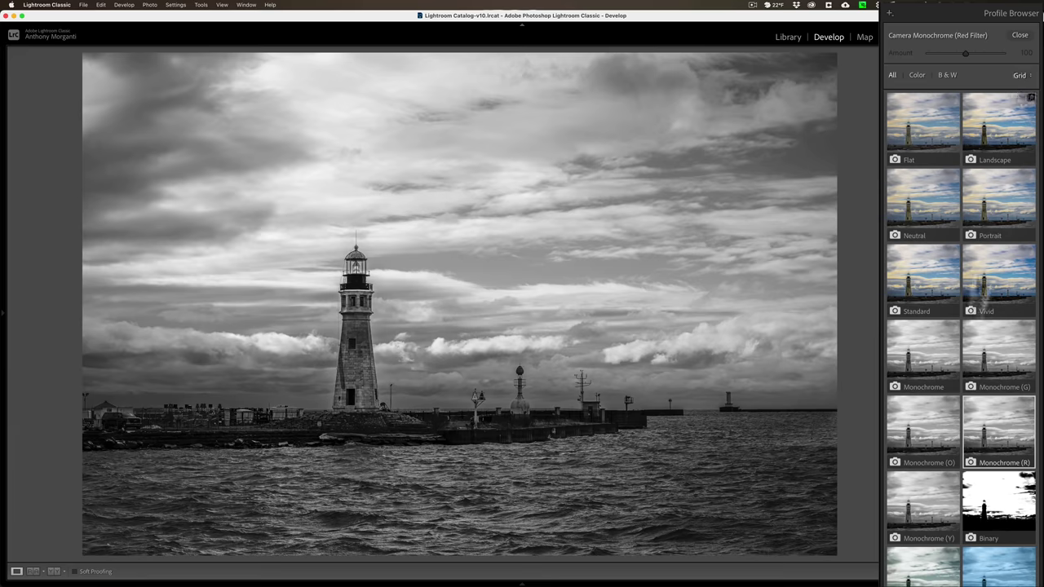
Apply the B&W 01 profile from the B&W group and close the profile browser.
scroll(964, 305, down, 15)
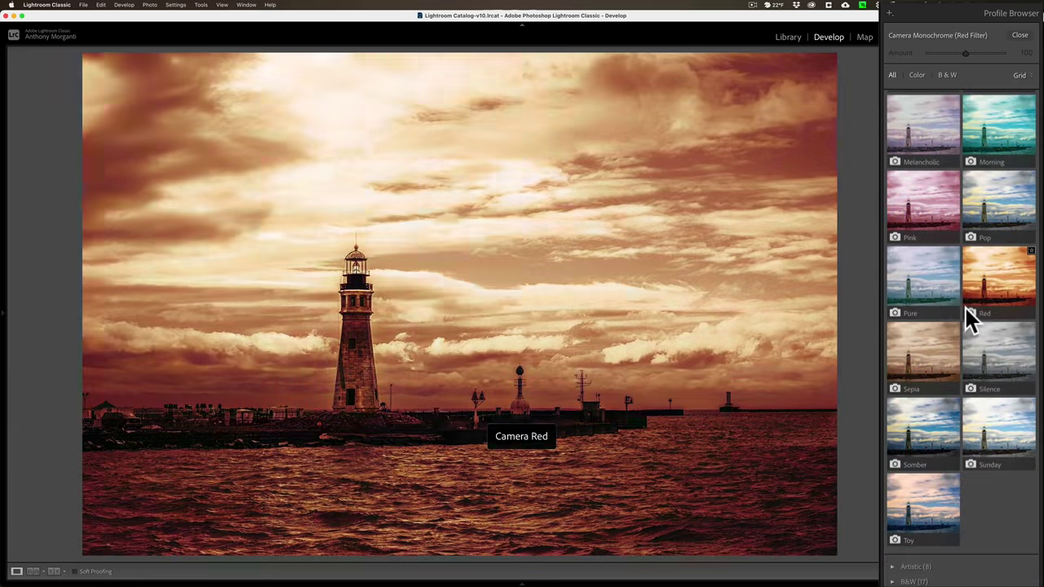
scroll(922, 266, up, 10)
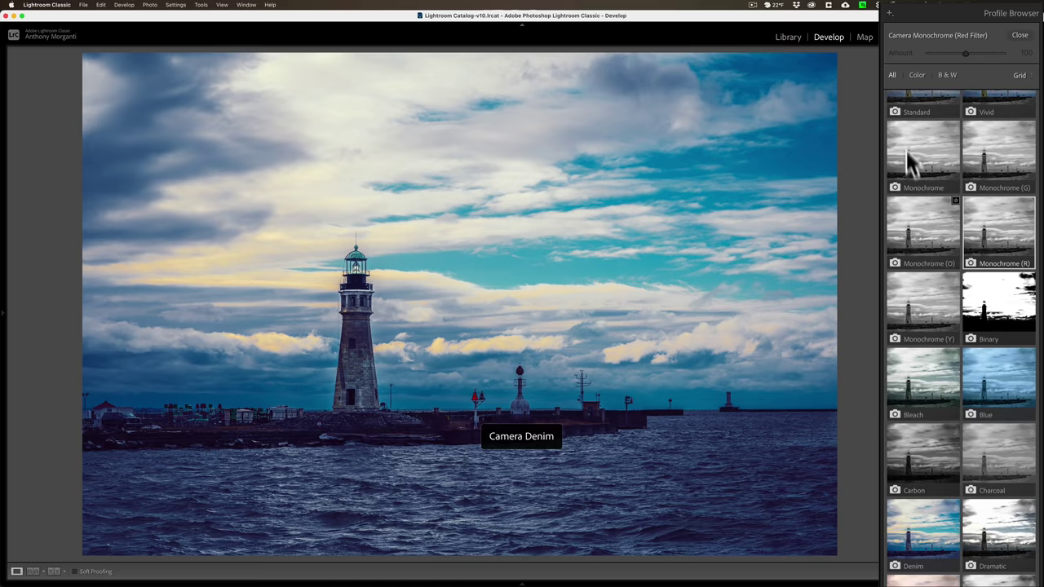
scroll(906, 147, up, 5)
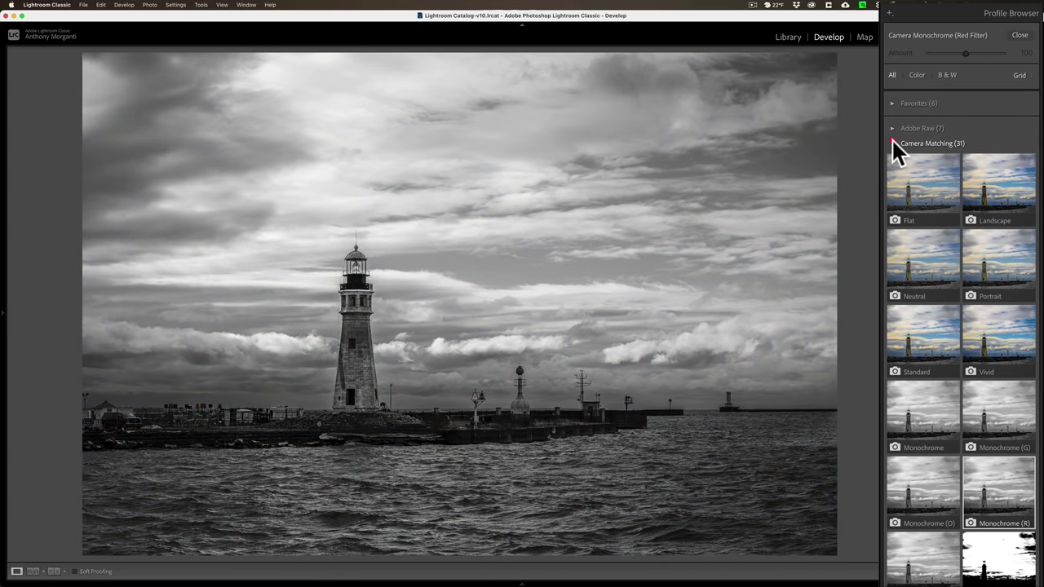
click(892, 142)
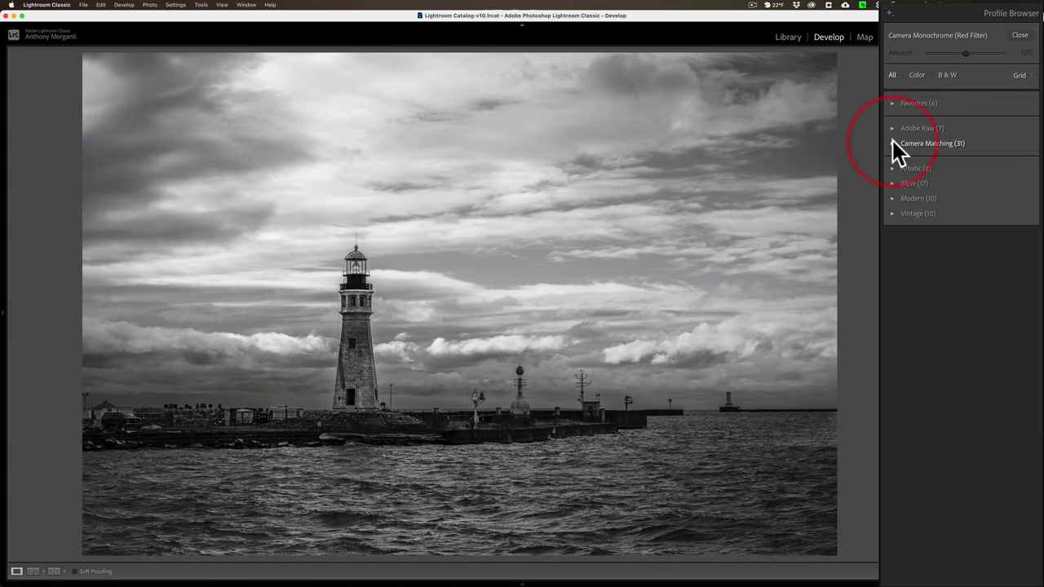
click(891, 182)
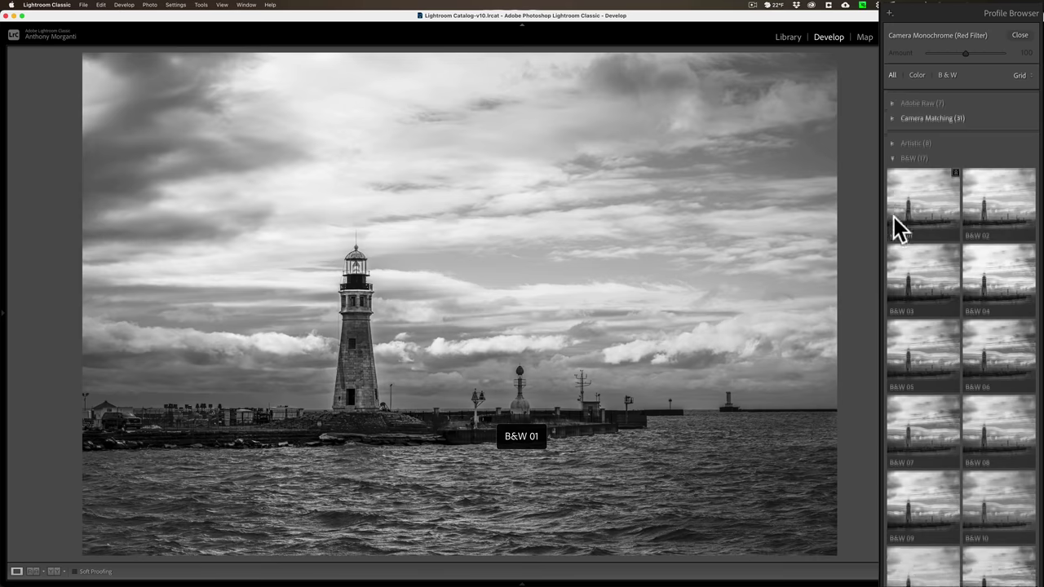
scroll(905, 196, down, 2)
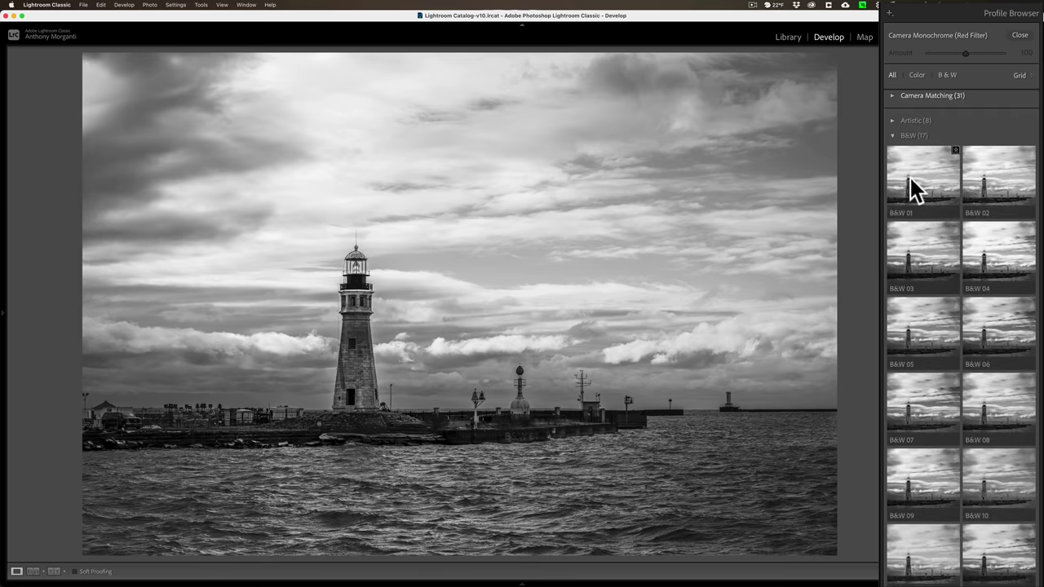
click(910, 178)
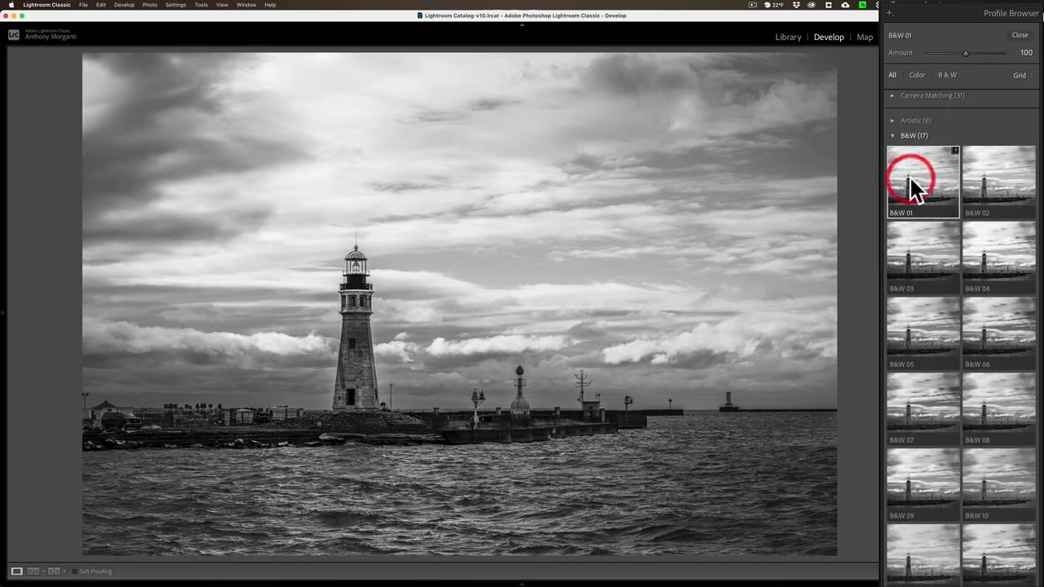
click(1019, 35)
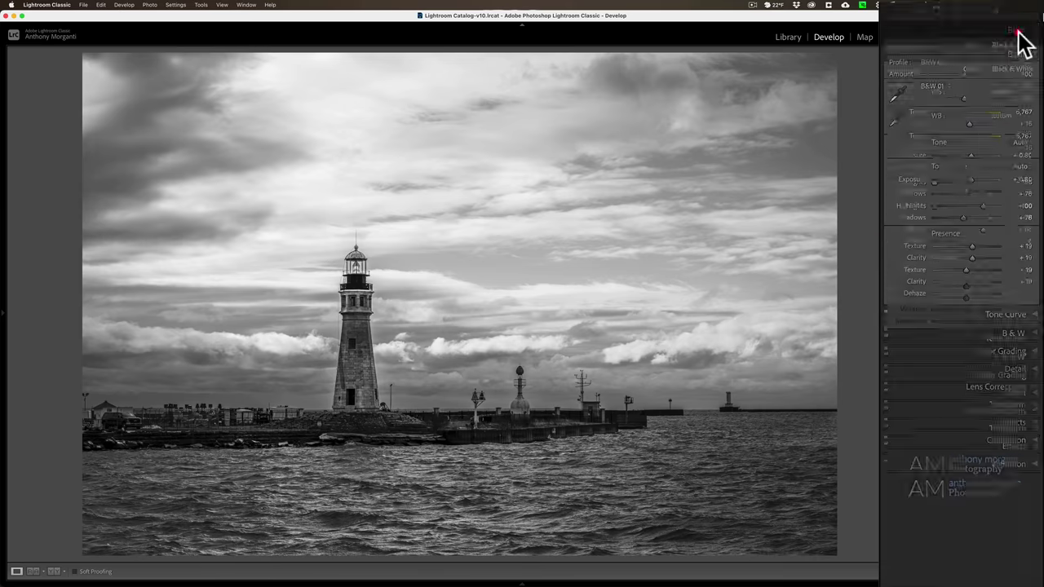
Lower the Blue mix toward -18, reset it to 0, and collapse the B&W panel.
click(1031, 333)
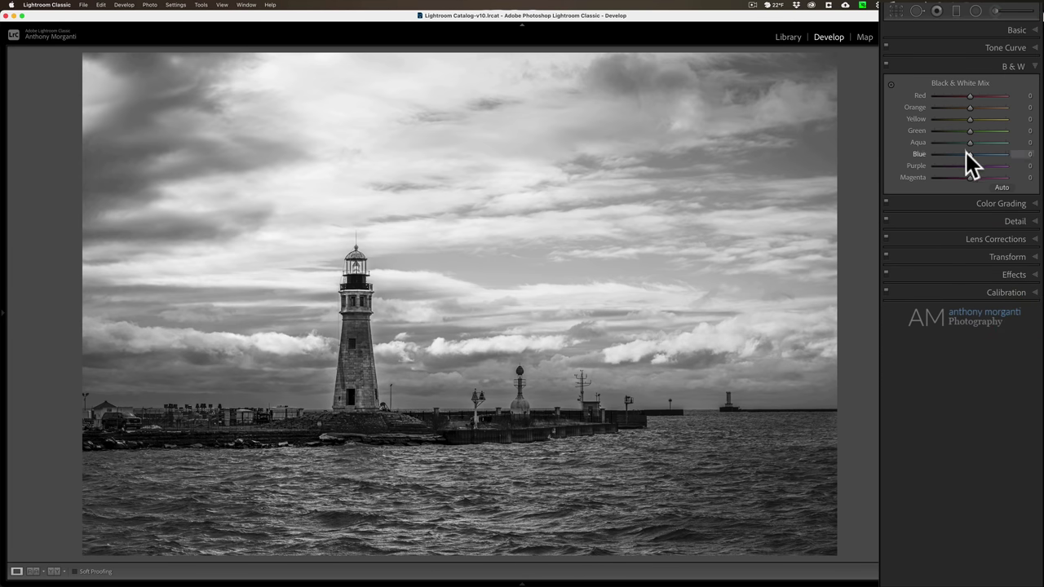
mouse_move(970, 154)
mouse_down()
mouse_move(943, 153)
mouse_move(964, 153)
mouse_up()
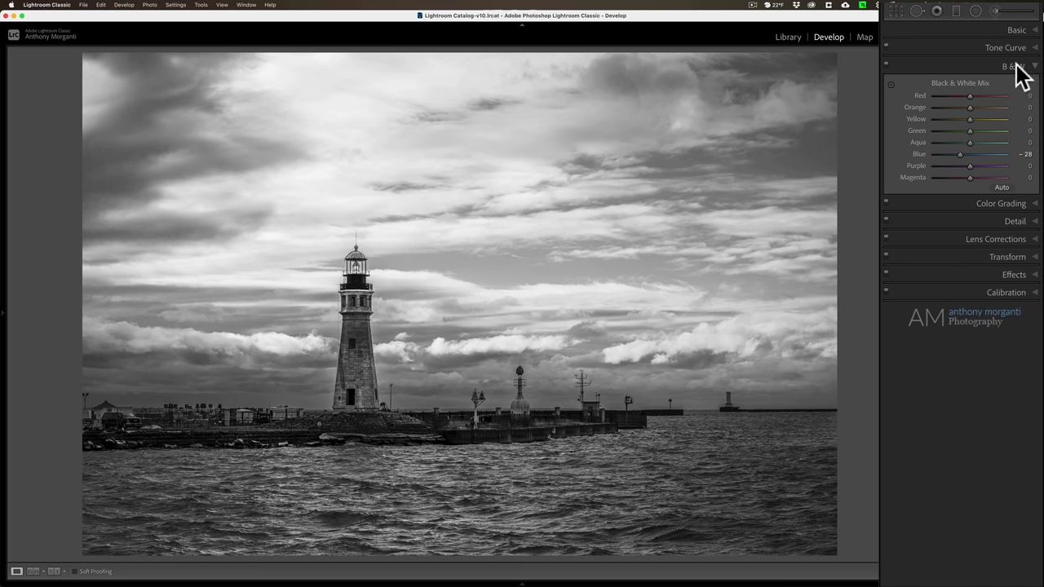
double_click(915, 154)
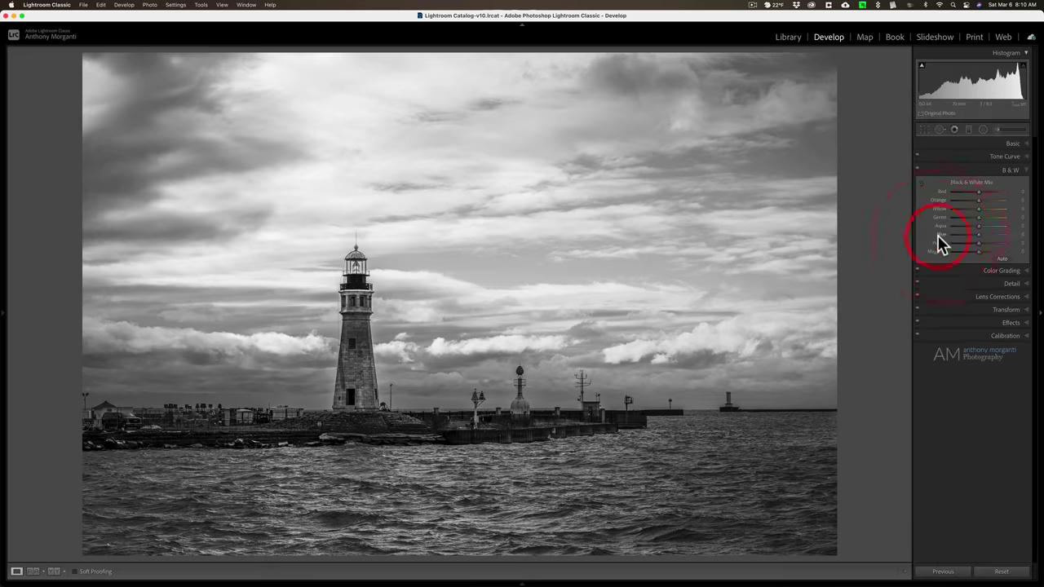
click(1019, 171)
Switch the Basic treatment to Color, toggle Black & White and back, then collapse Basic.
click(1026, 145)
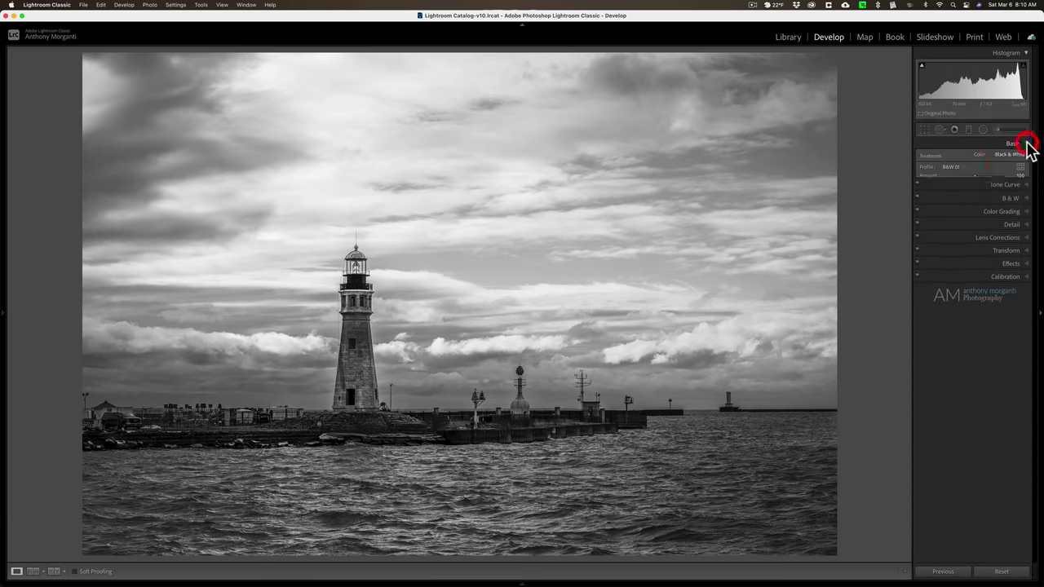
click(979, 154)
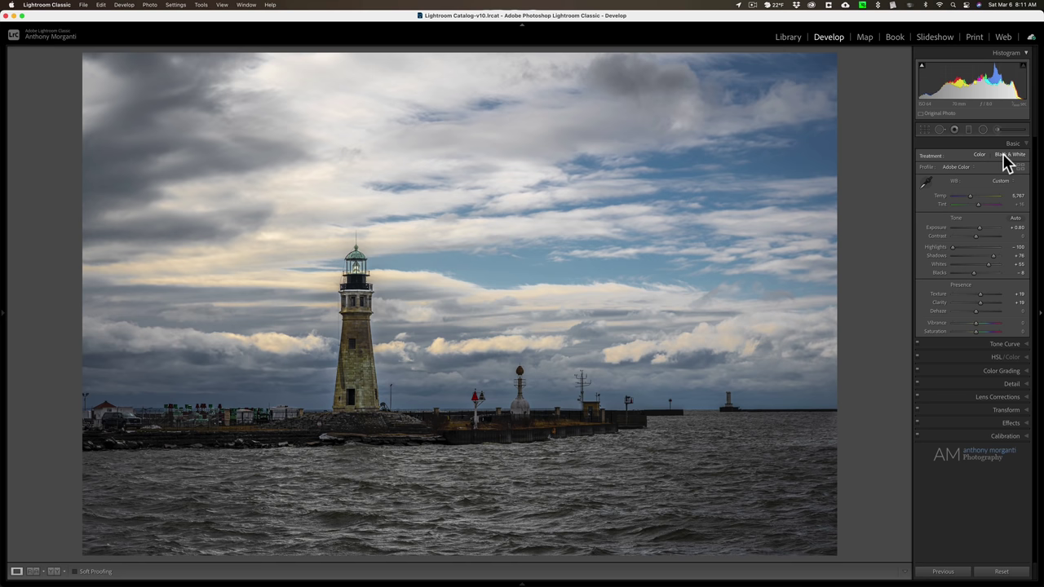
click(1008, 157)
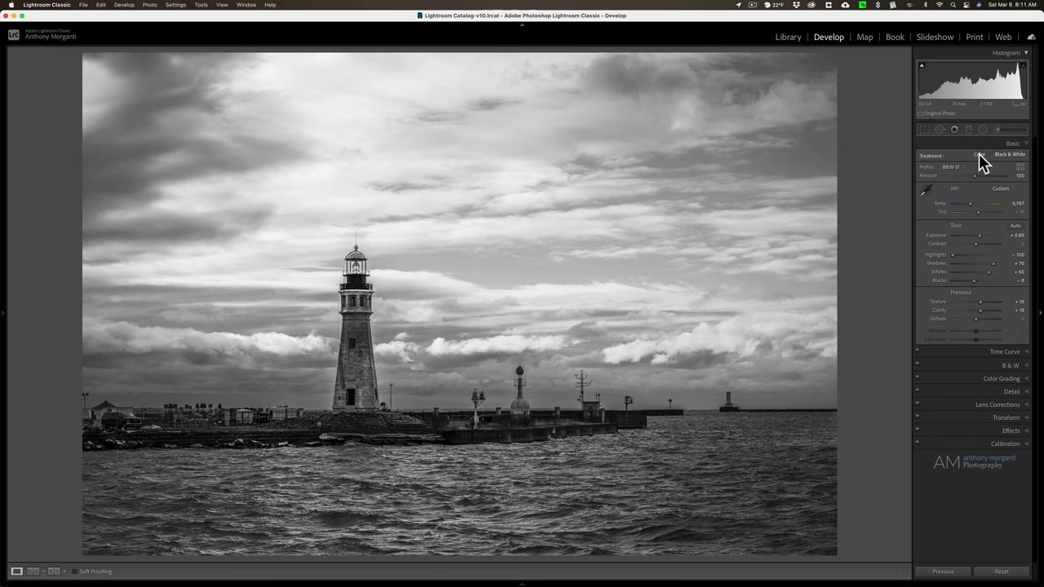
click(980, 157)
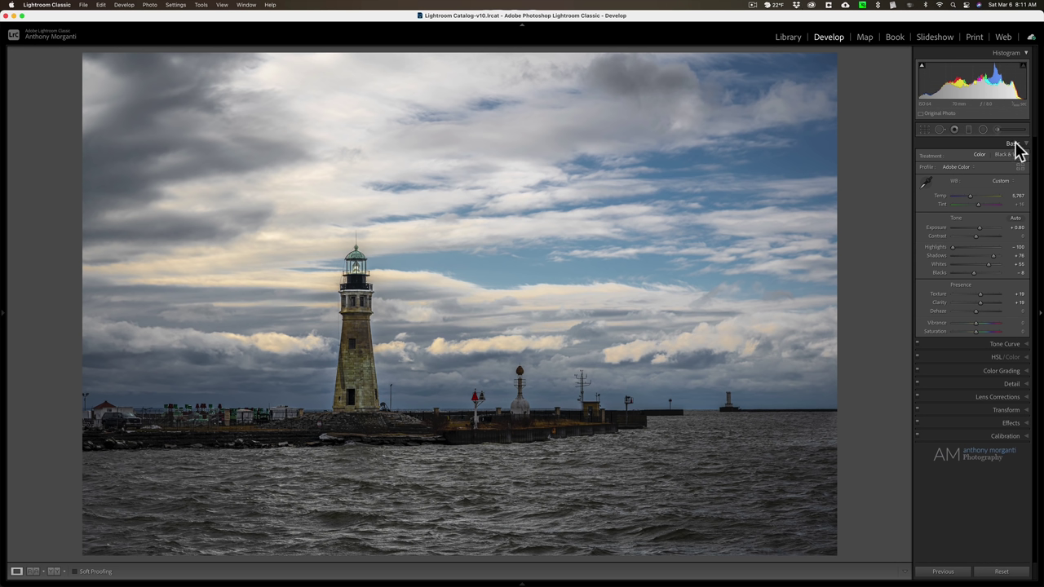
click(1015, 143)
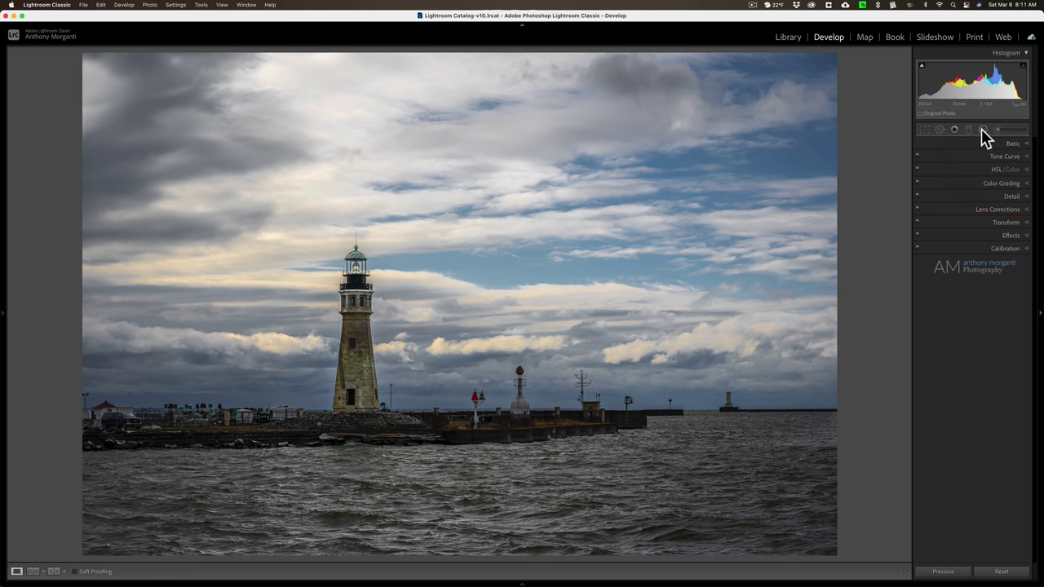
Add a radial mask with Exposure reset to 0 and Saturation at −100.
click(982, 129)
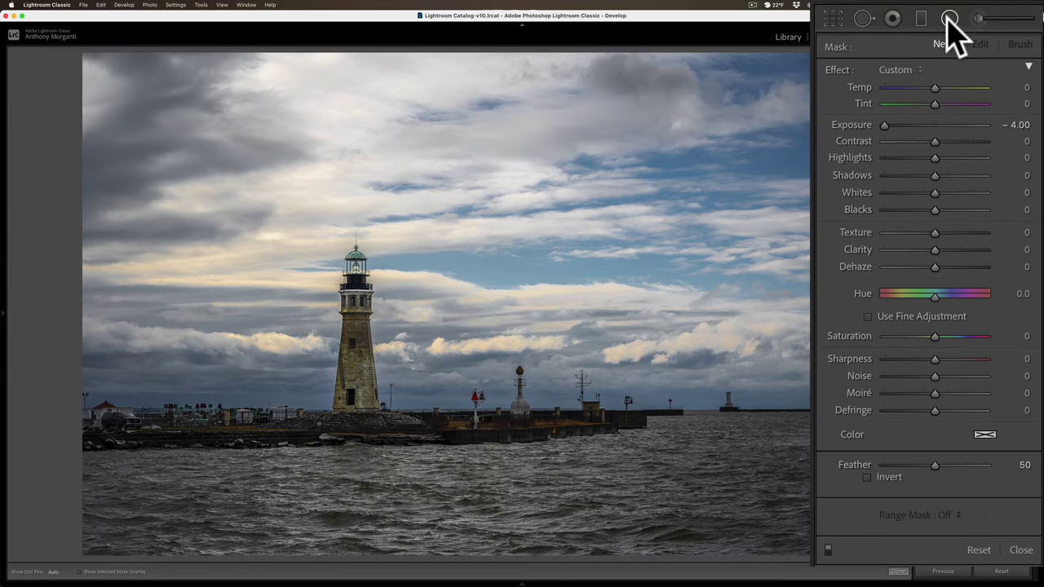
double_click(852, 124)
drag(934, 334, 827, 345)
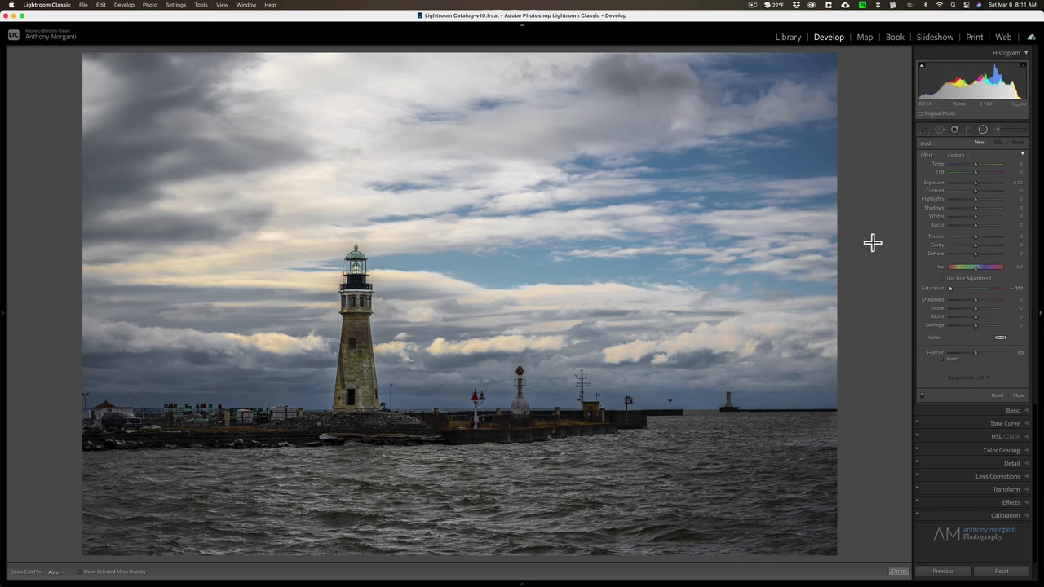
drag(873, 242, 881, 262)
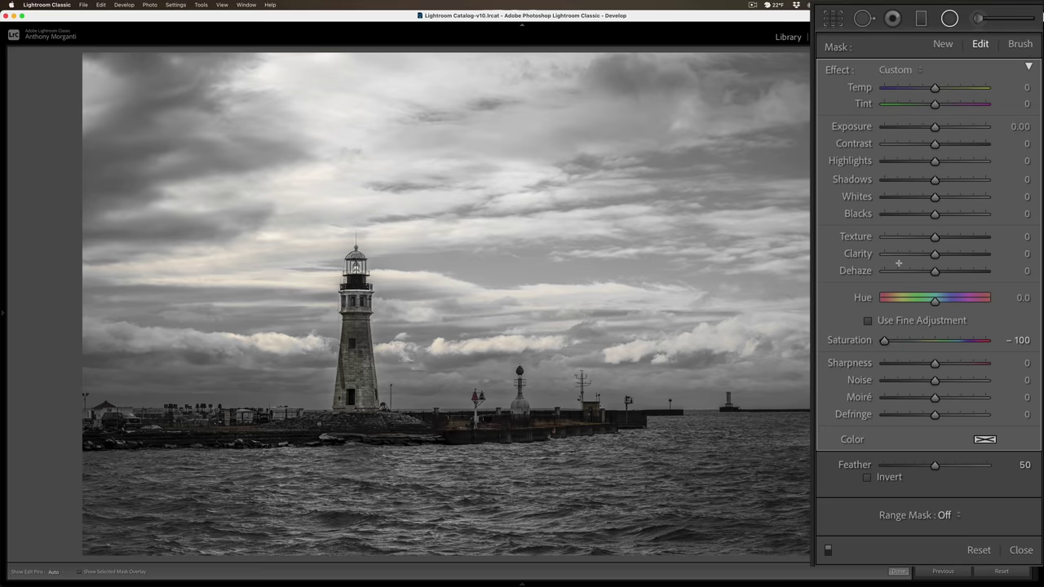
Erase the desaturation over the lighthouse with the mask brush and check the overlay.
click(1018, 44)
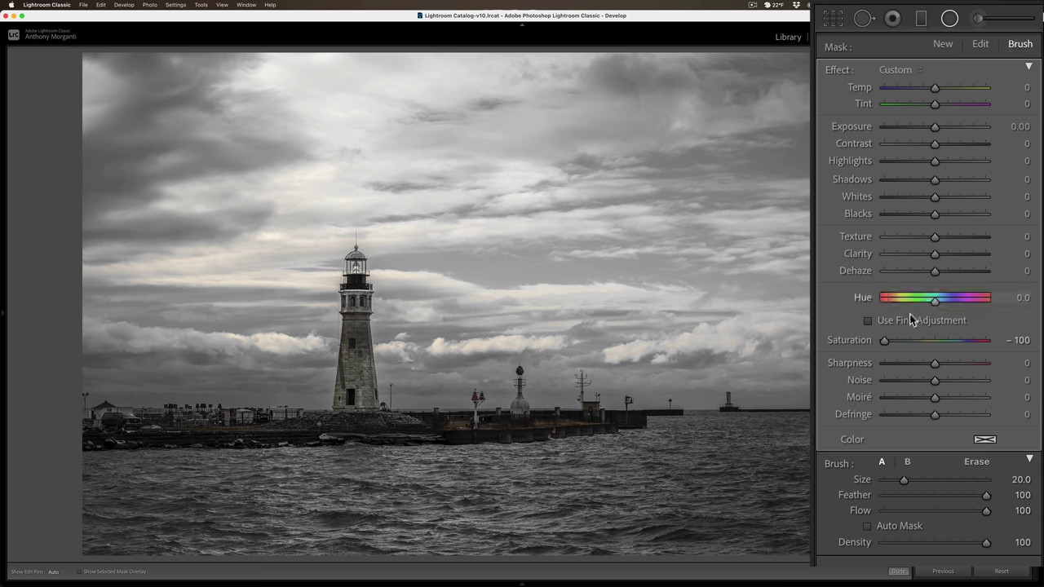
click(976, 464)
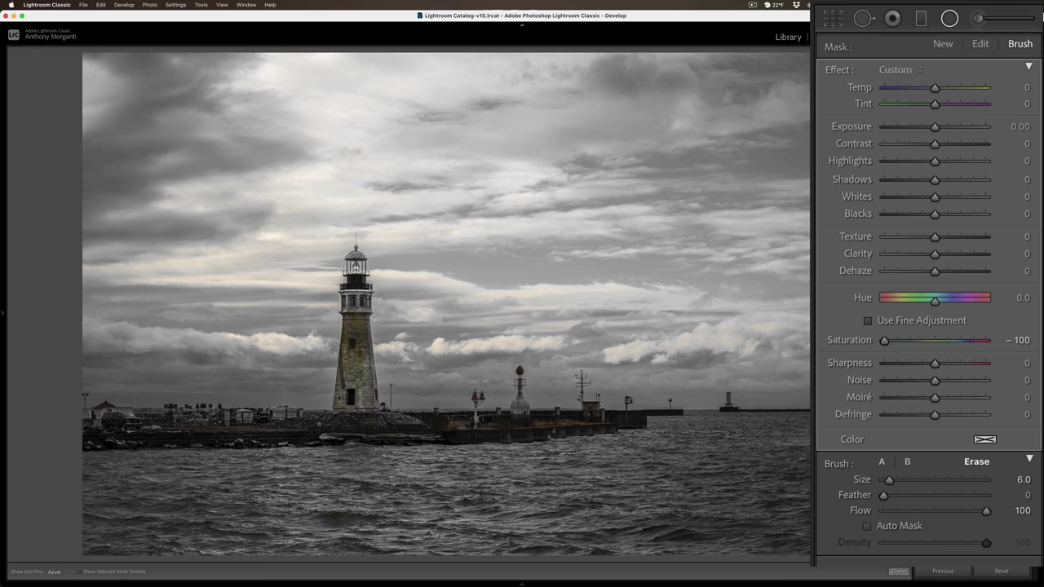
key(h)
click(355, 310)
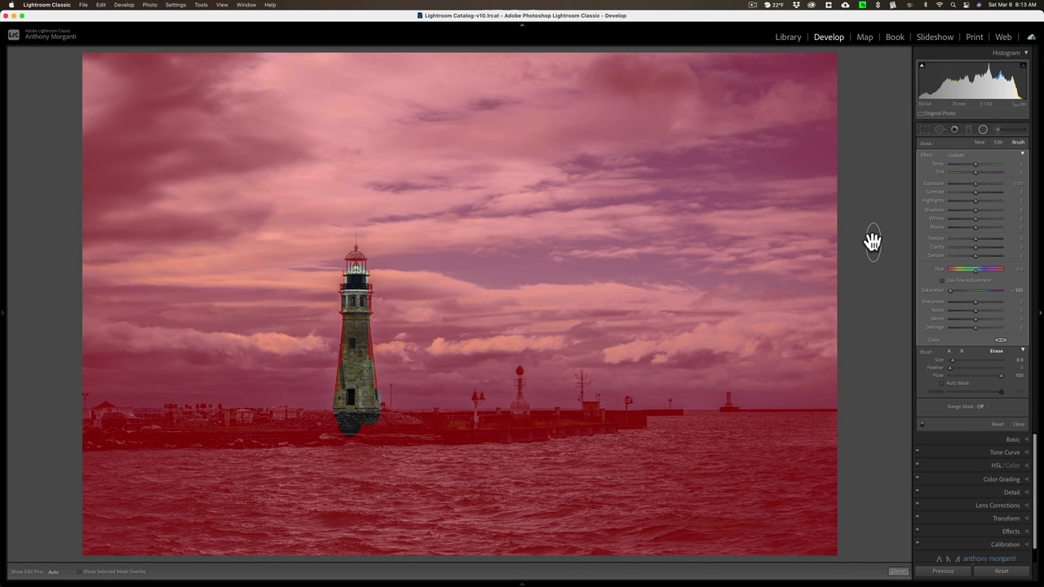
click(872, 241)
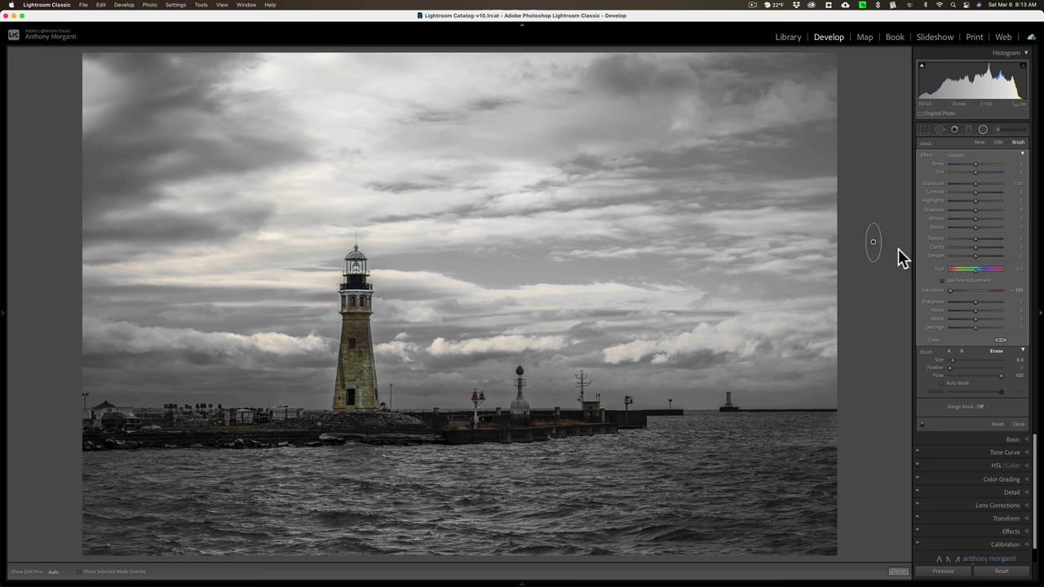
Delete the radial mask, set global Saturation to −100, and expand the HSL/Color panel.
key(BackSpace)
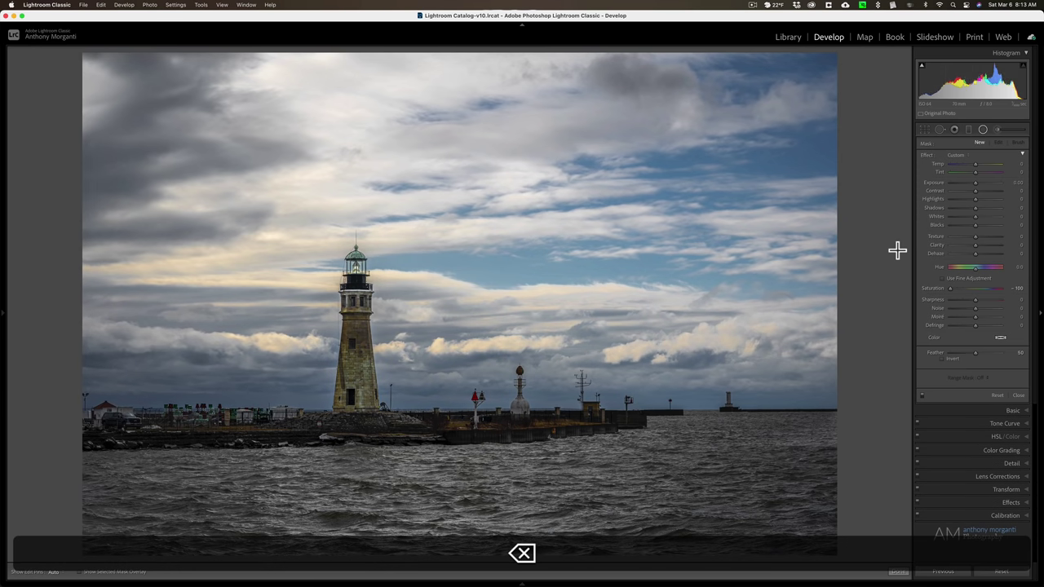
click(984, 132)
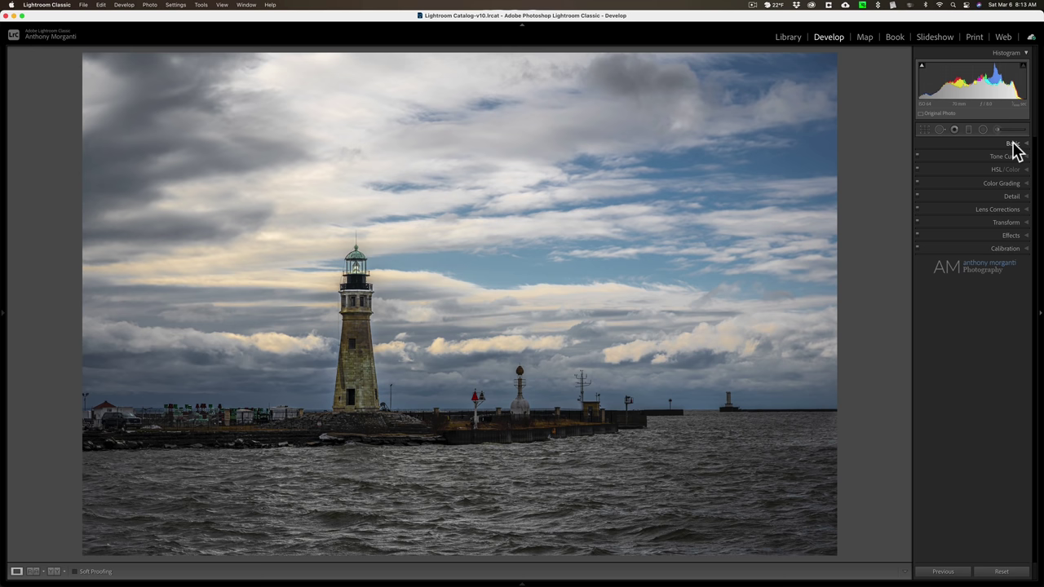
click(1013, 145)
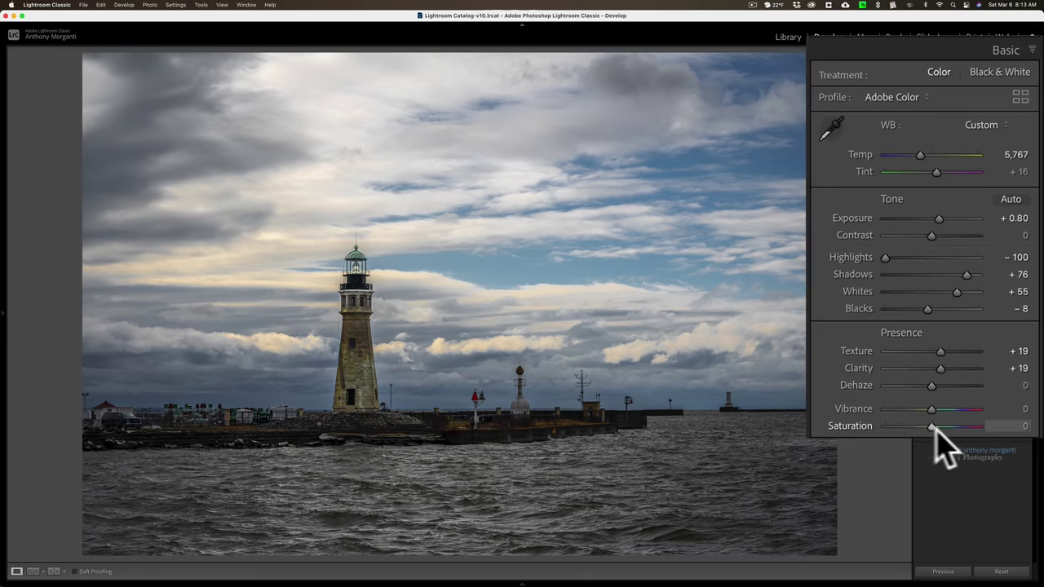
drag(936, 432, 893, 322)
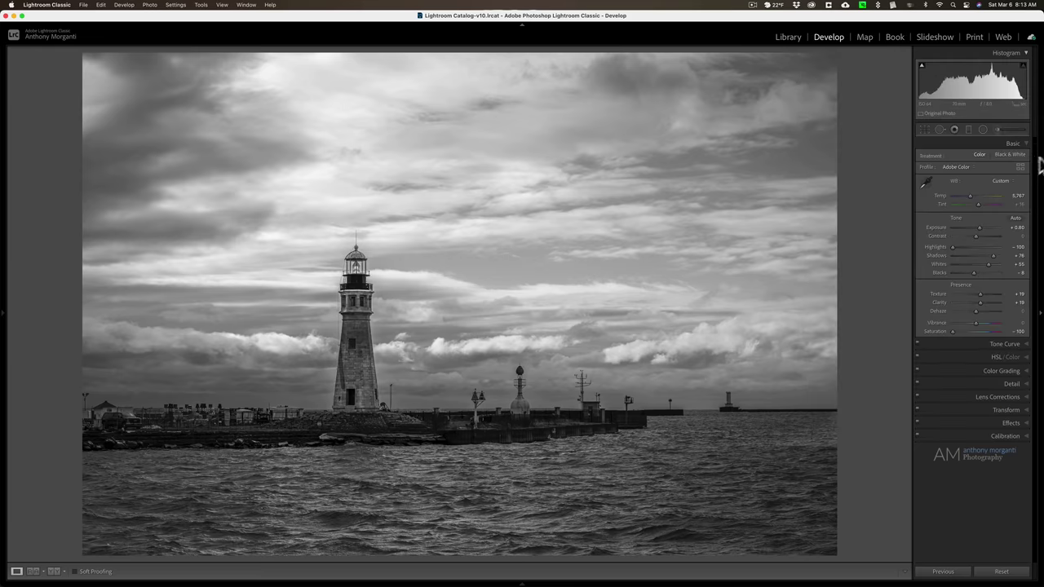
click(1018, 143)
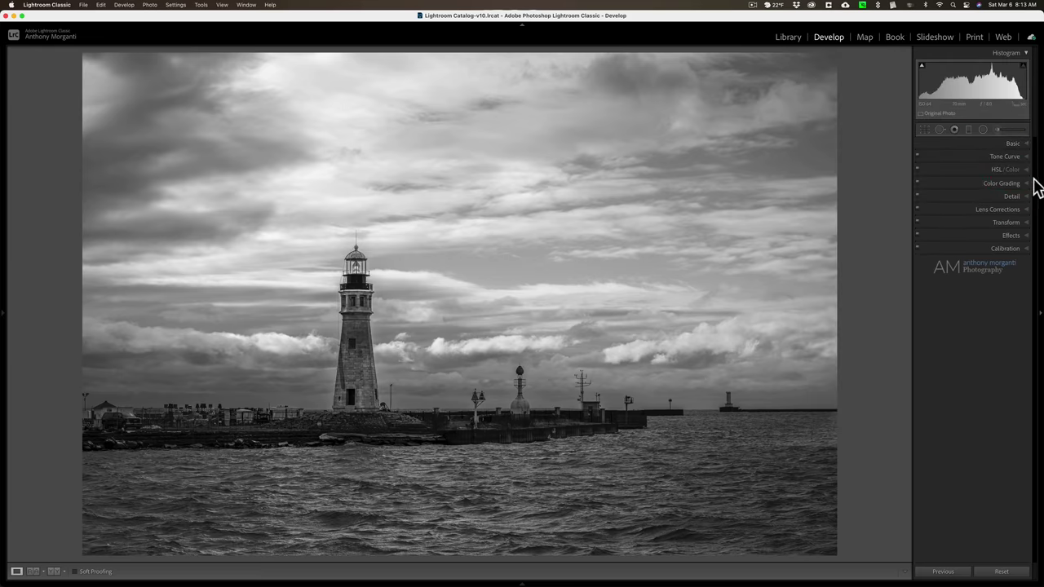
click(1028, 171)
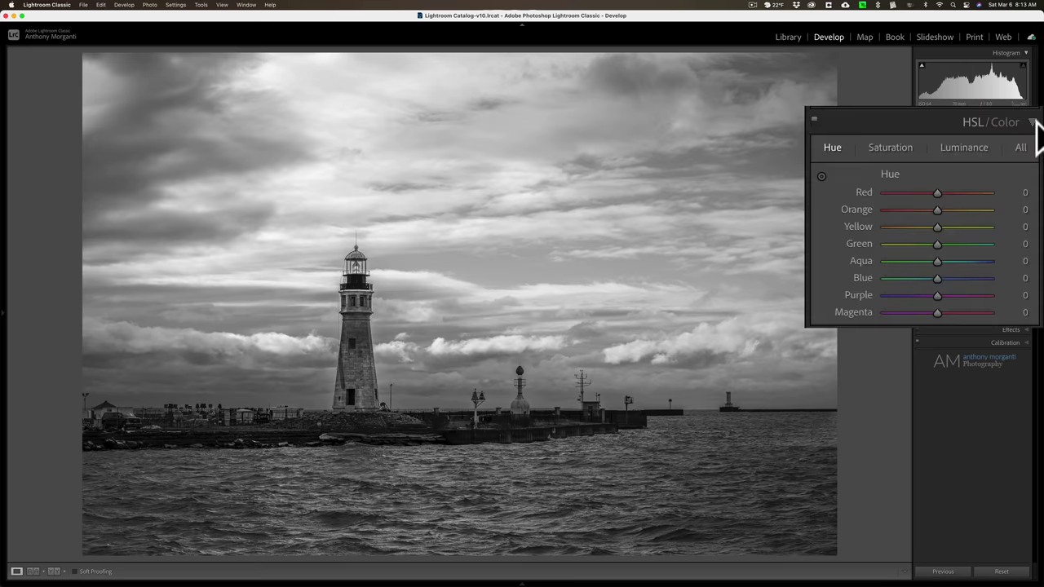
Shift the Green and Yellow hues, then reset Green to 0, keeping Yellow hue at +26.
drag(937, 243, 958, 238)
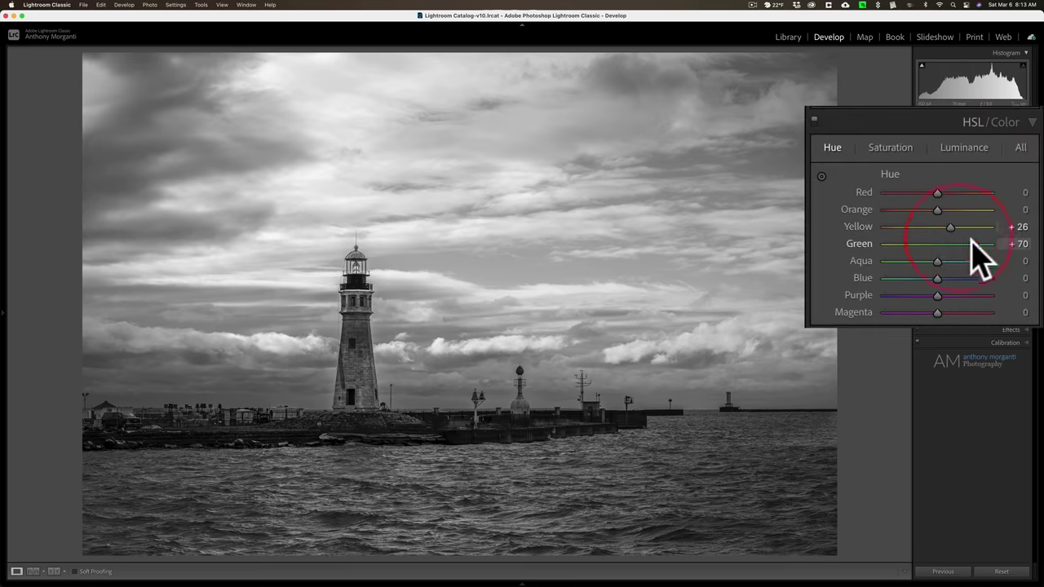
double_click(971, 243)
click(952, 227)
Try raising Blue saturation, reset it to 0, and go back to the Basic adjustments.
click(890, 147)
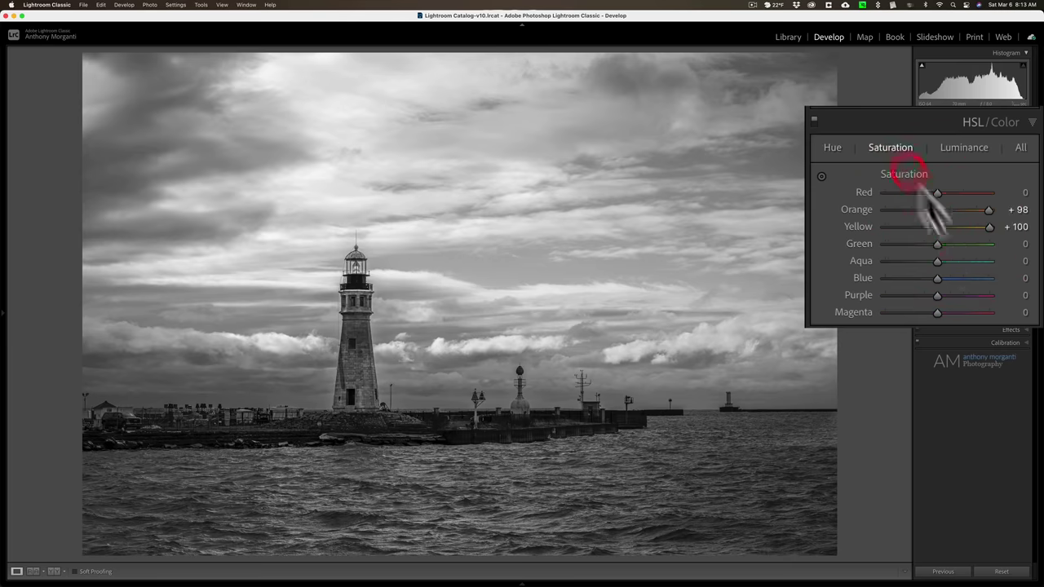
drag(938, 277, 979, 287)
double_click(979, 282)
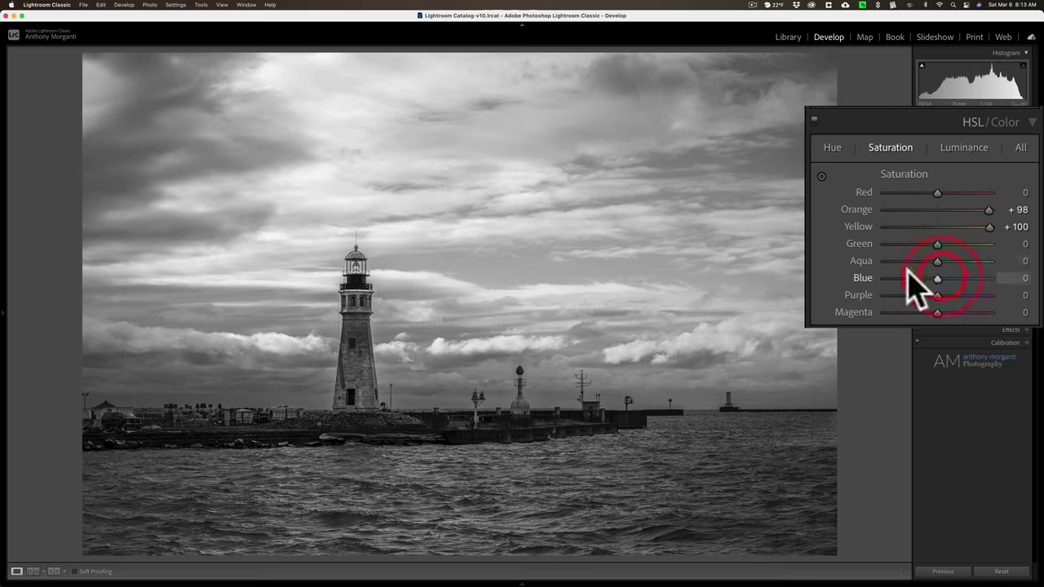
click(832, 147)
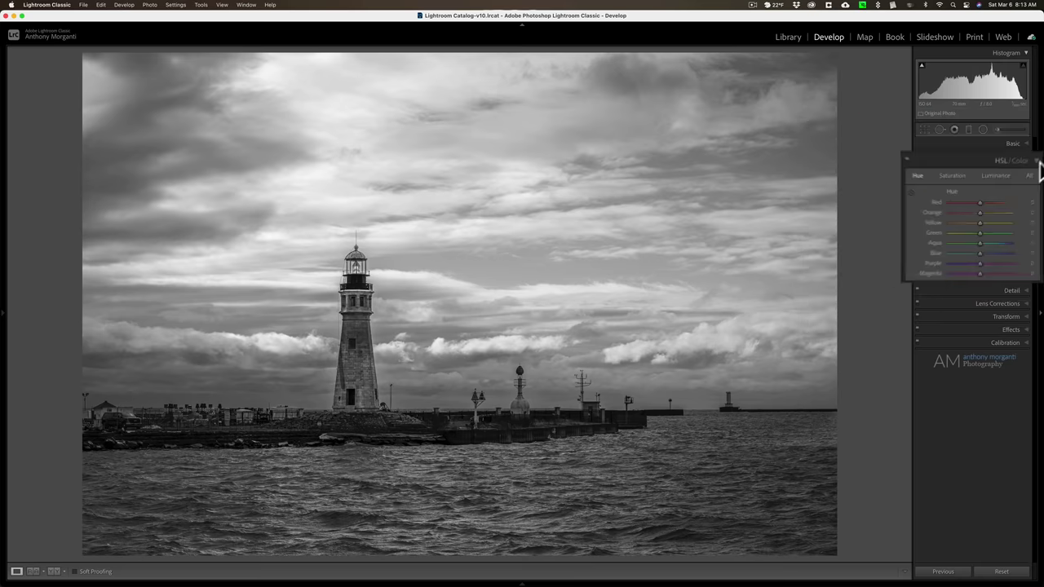
click(1030, 172)
click(1022, 144)
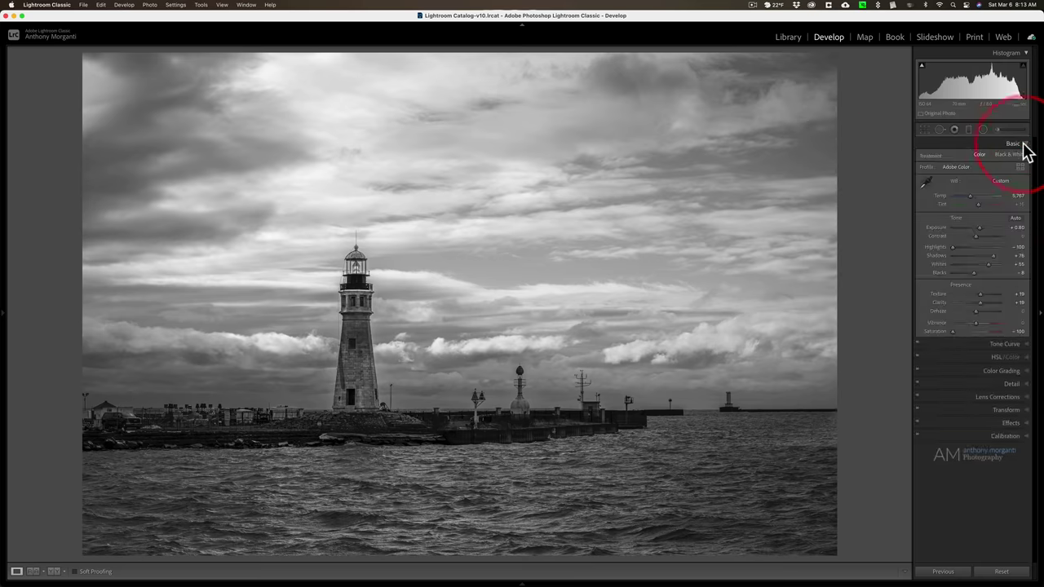
Reset global Saturation from -100 to 0, bringing the lighthouse photo back to full colour.
double_click(936, 330)
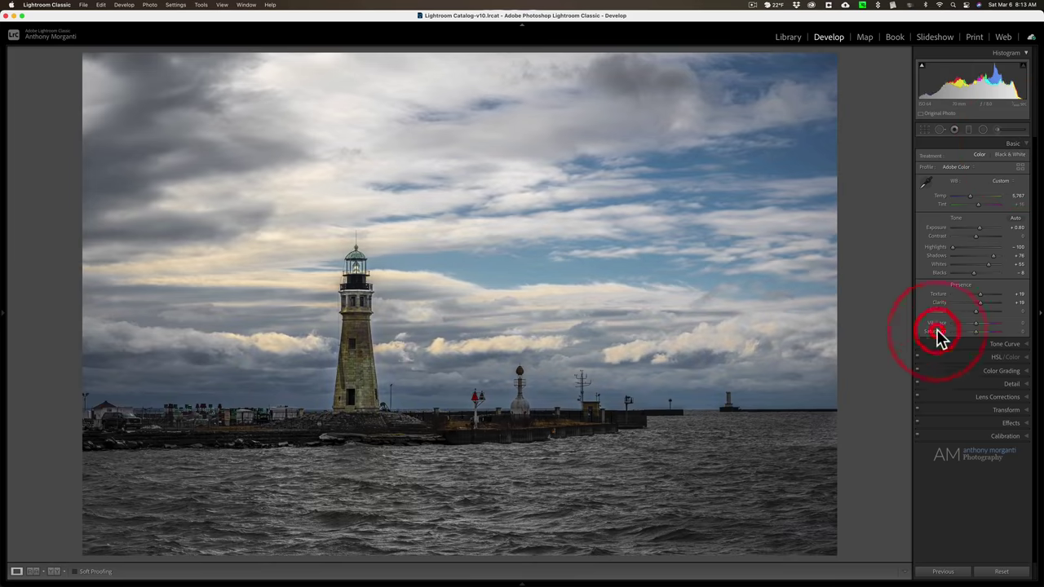